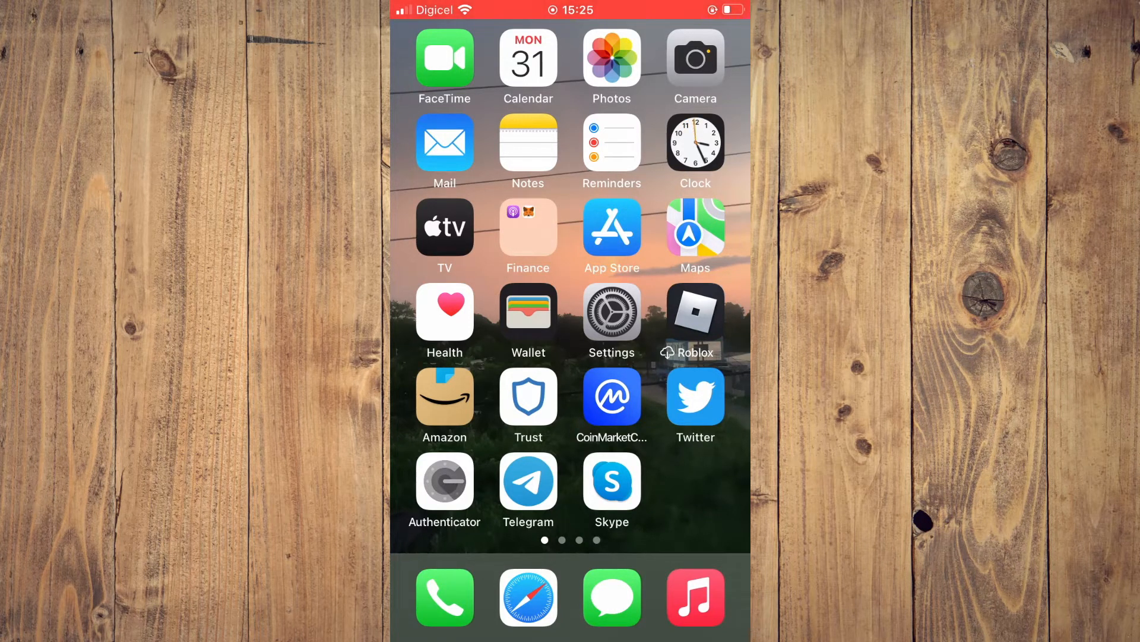
# Step: Navigate Settings → Accessibility → Touch to reach the Back Tap row
pyautogui.click(612, 311)
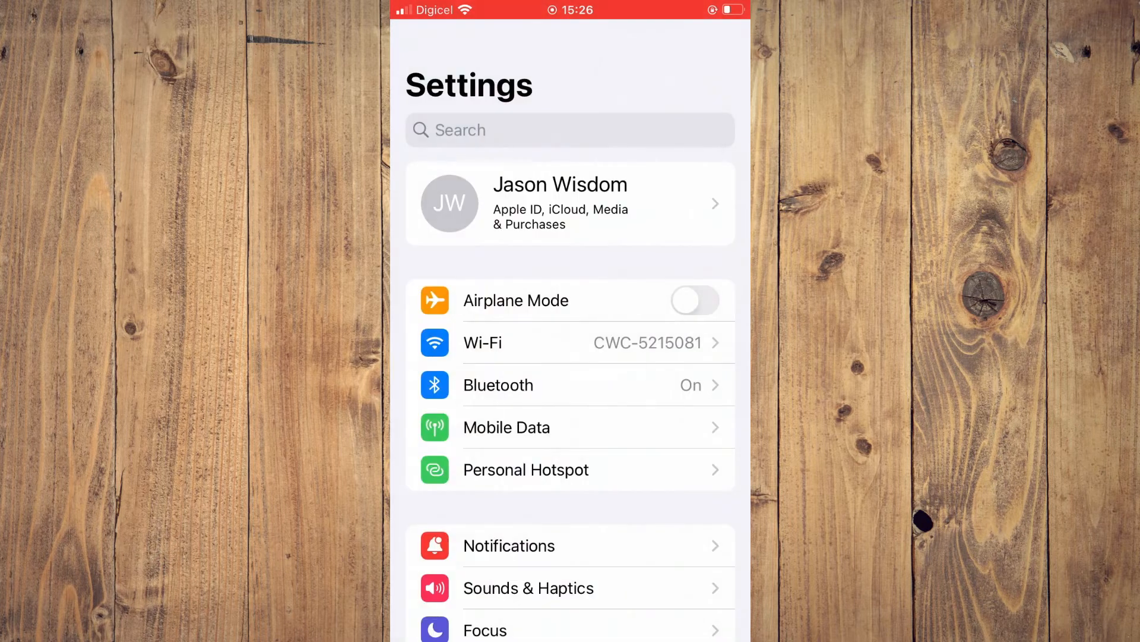
pyautogui.scroll(-5, 570, 401)
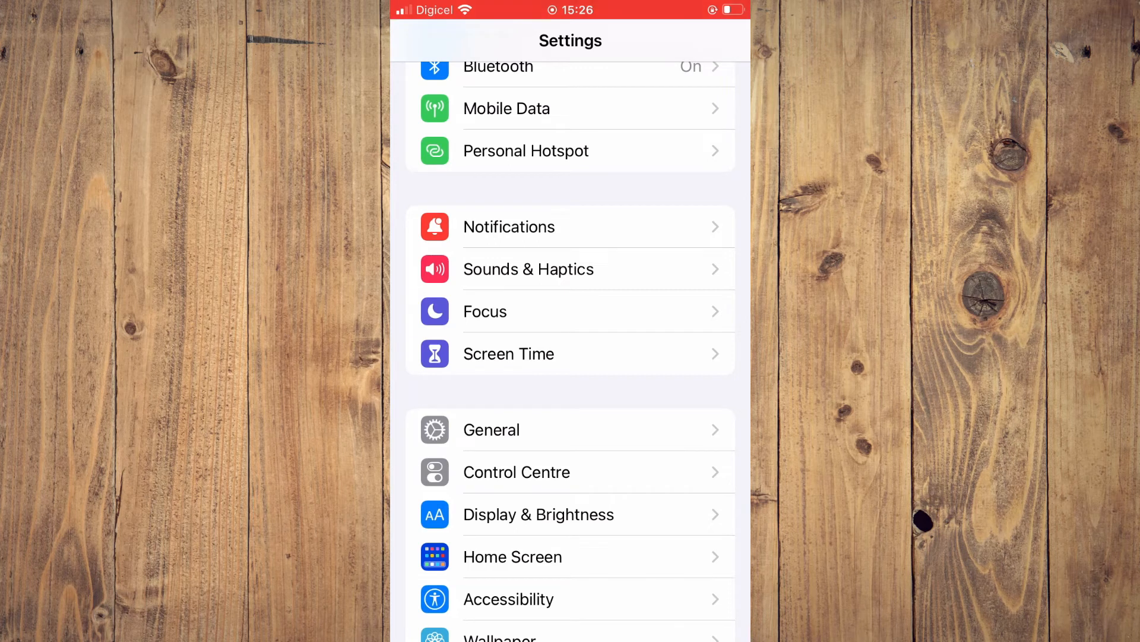
pyautogui.click(570, 599)
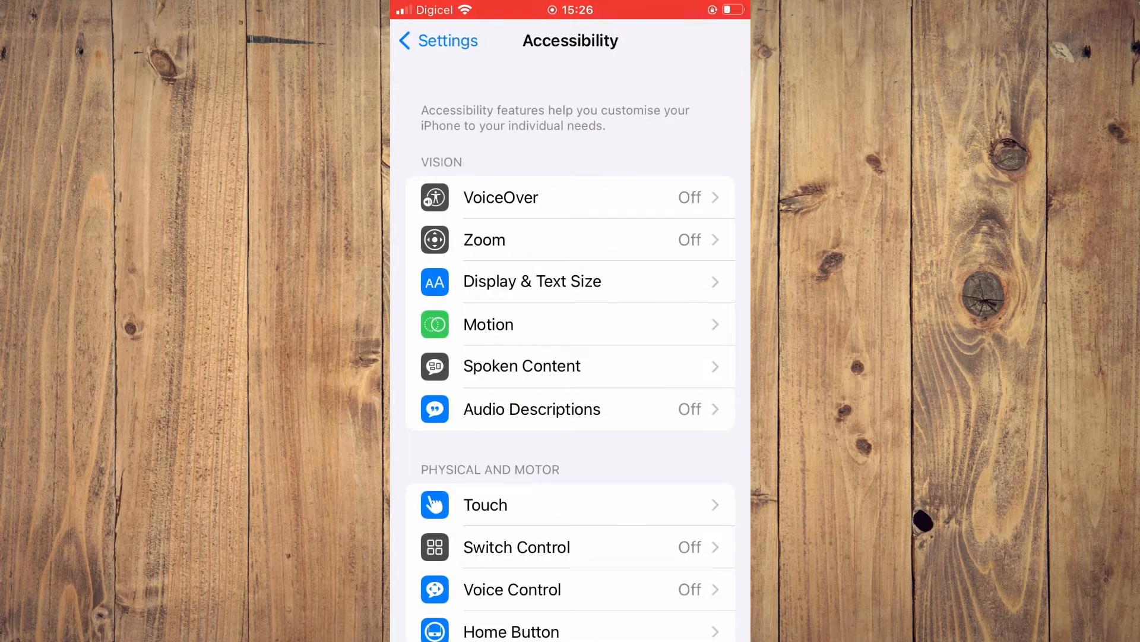
pyautogui.click(570, 505)
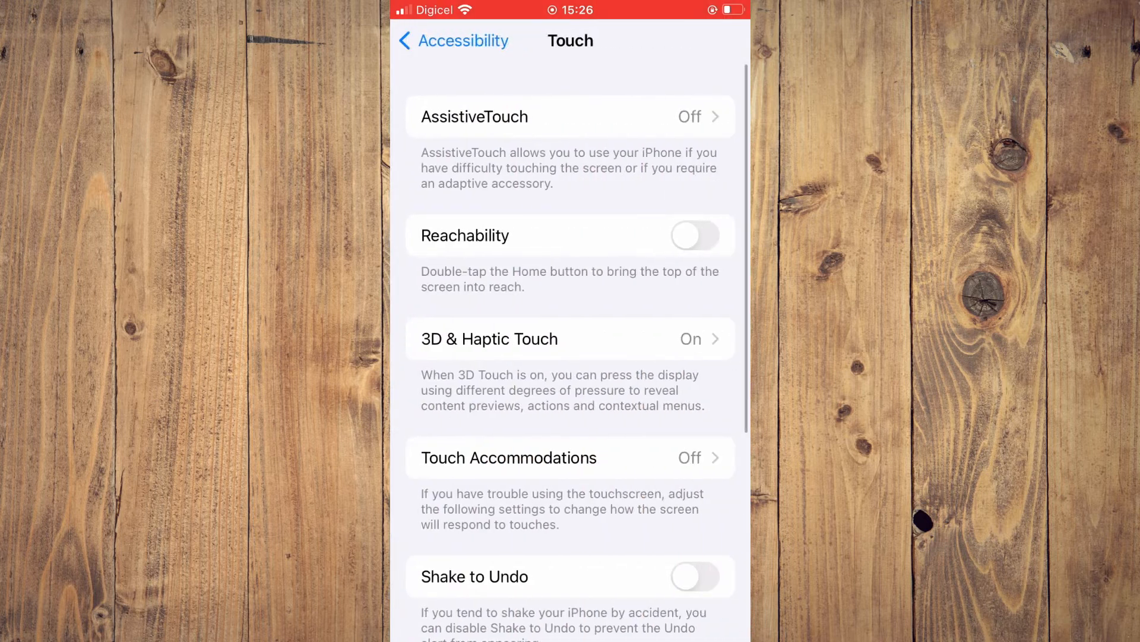
pyautogui.scroll(-3, 570, 356)
pyautogui.scroll(-3, 570, 357)
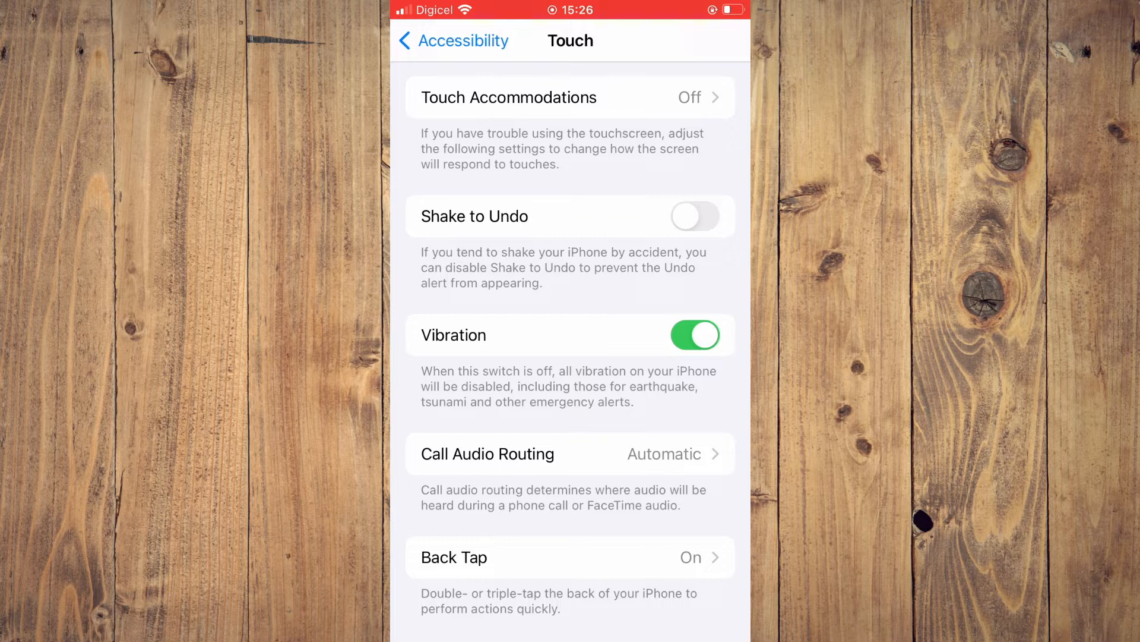
# Step: Set the Back Tap Double Tap action to None instead of Screenshot
pyautogui.click(570, 557)
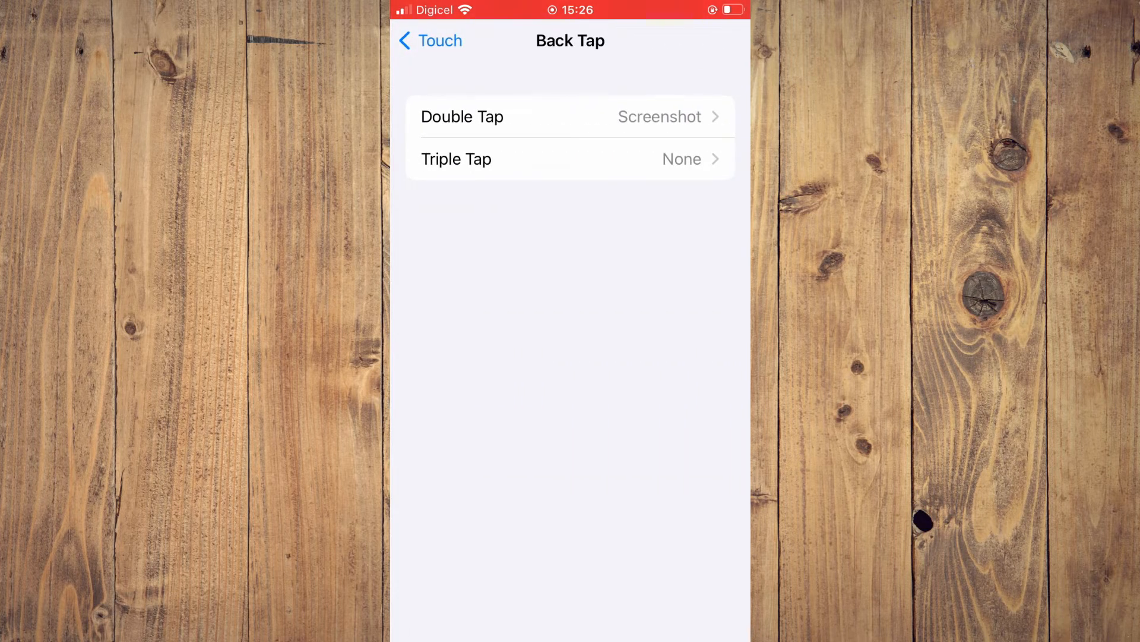
pyautogui.click(571, 117)
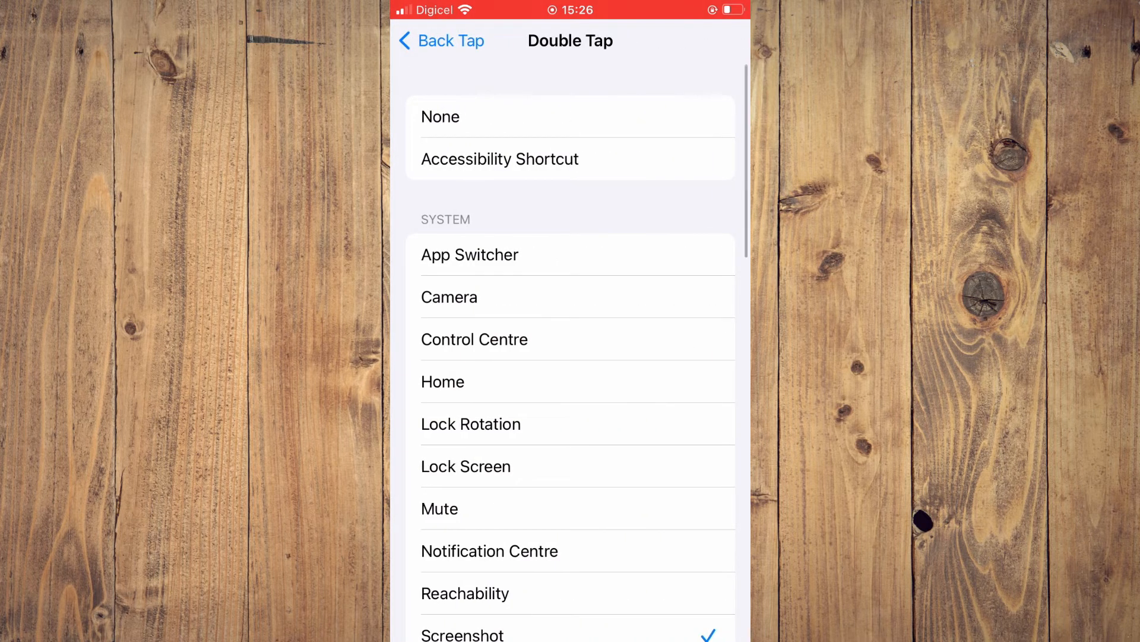
pyautogui.scroll(-1, 570, 356)
pyautogui.click(570, 117)
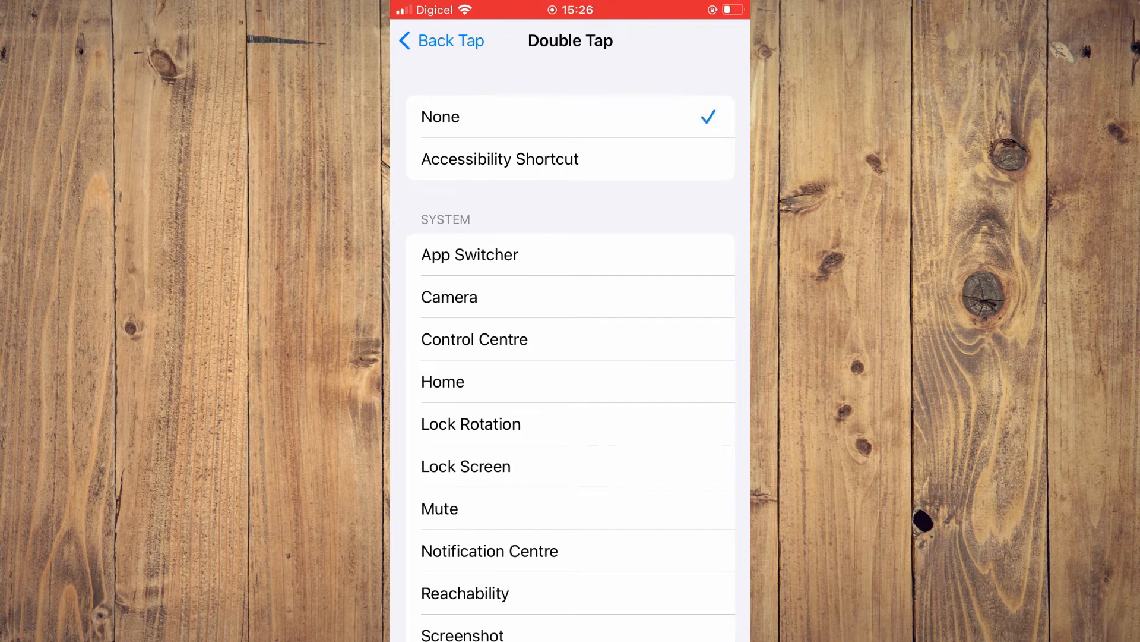
# Step: Check Triple Tap stays at None, then go back to the Touch page showing Back Tap Off
pyautogui.click(441, 40)
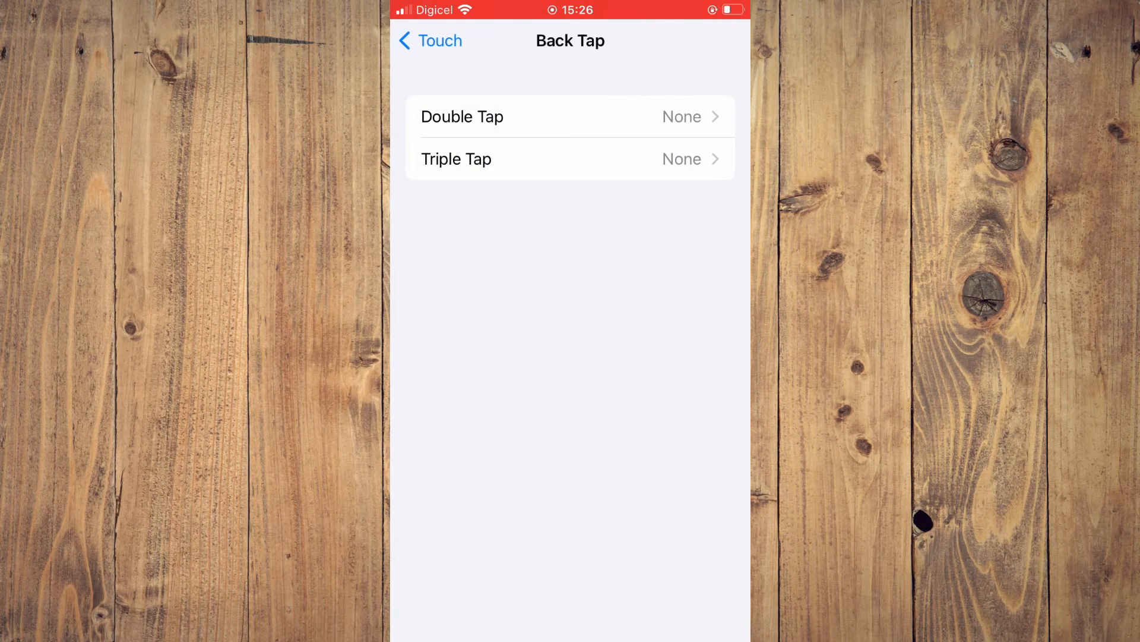
pyautogui.click(571, 160)
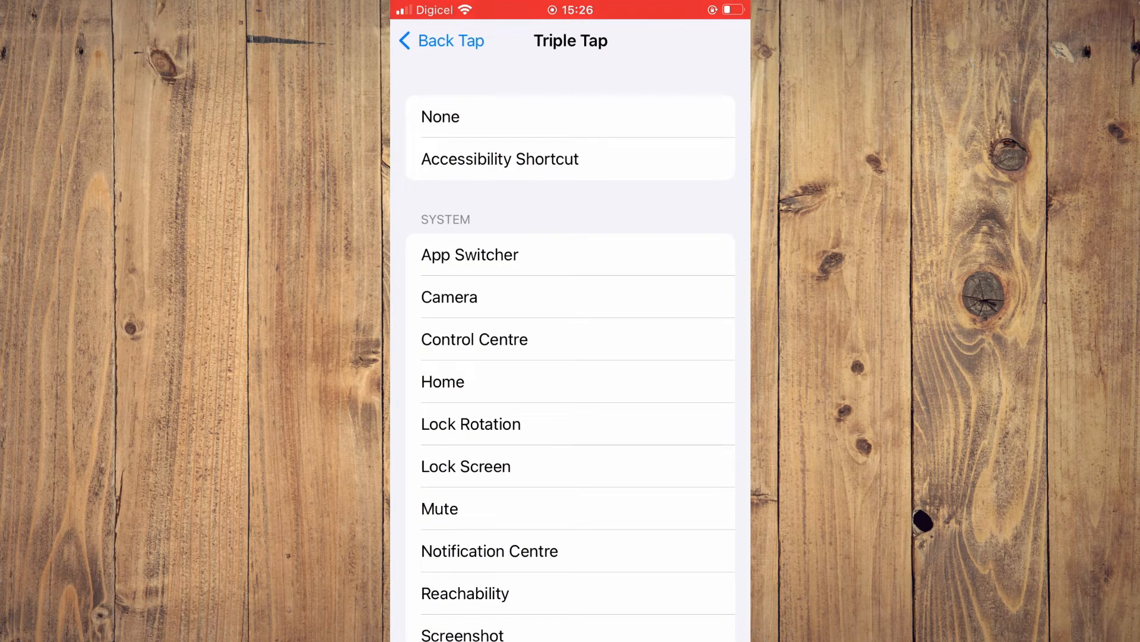
pyautogui.click(441, 40)
pyautogui.click(428, 40)
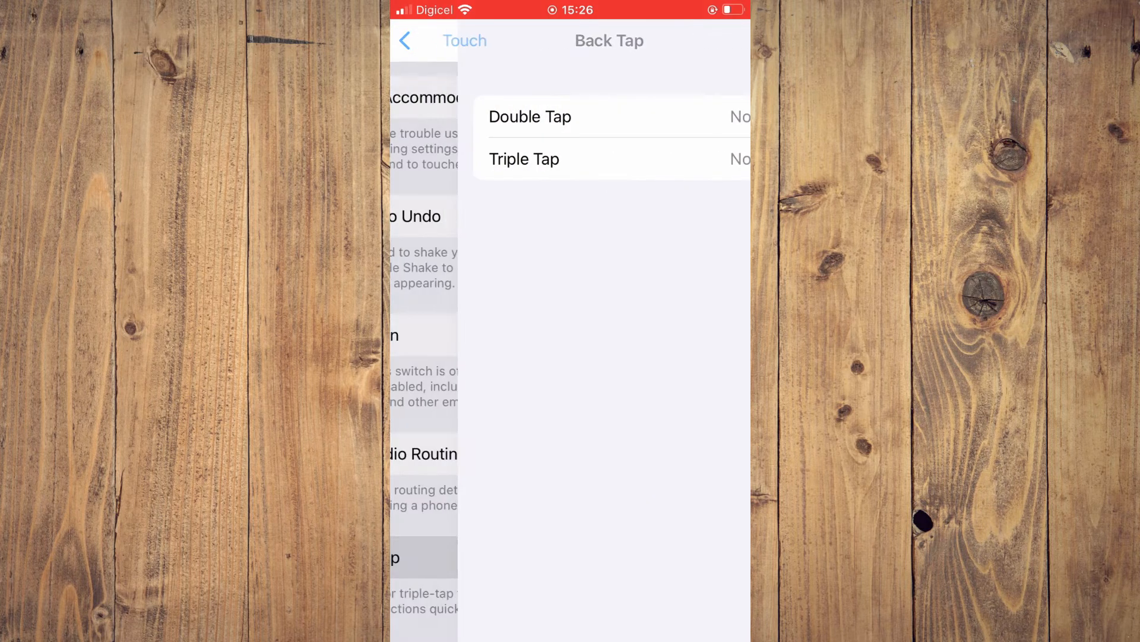